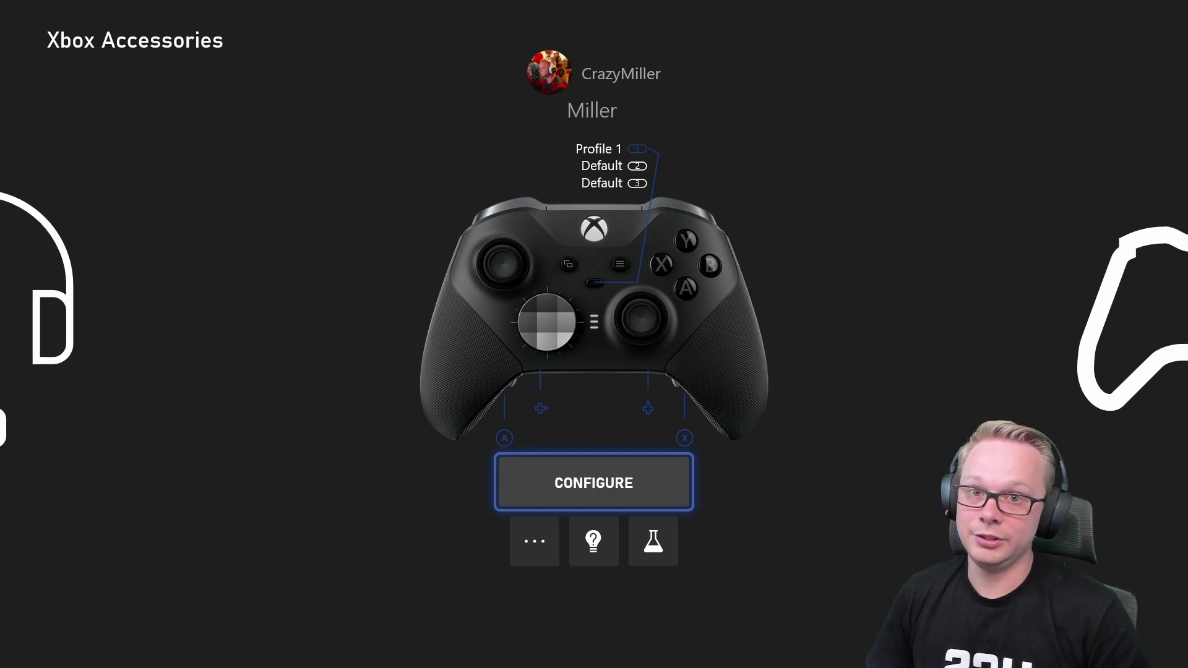
# Step: Open Profile 1 for editing from the controller's profile list
pyautogui.press('Return')
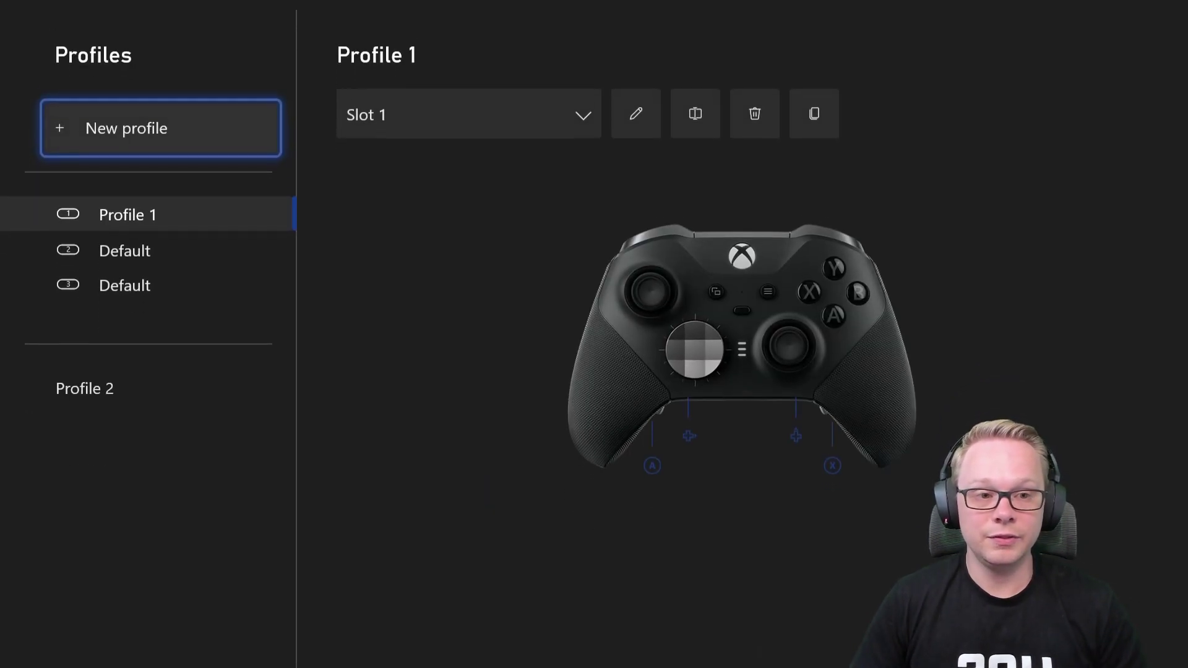
pyautogui.press('Right')
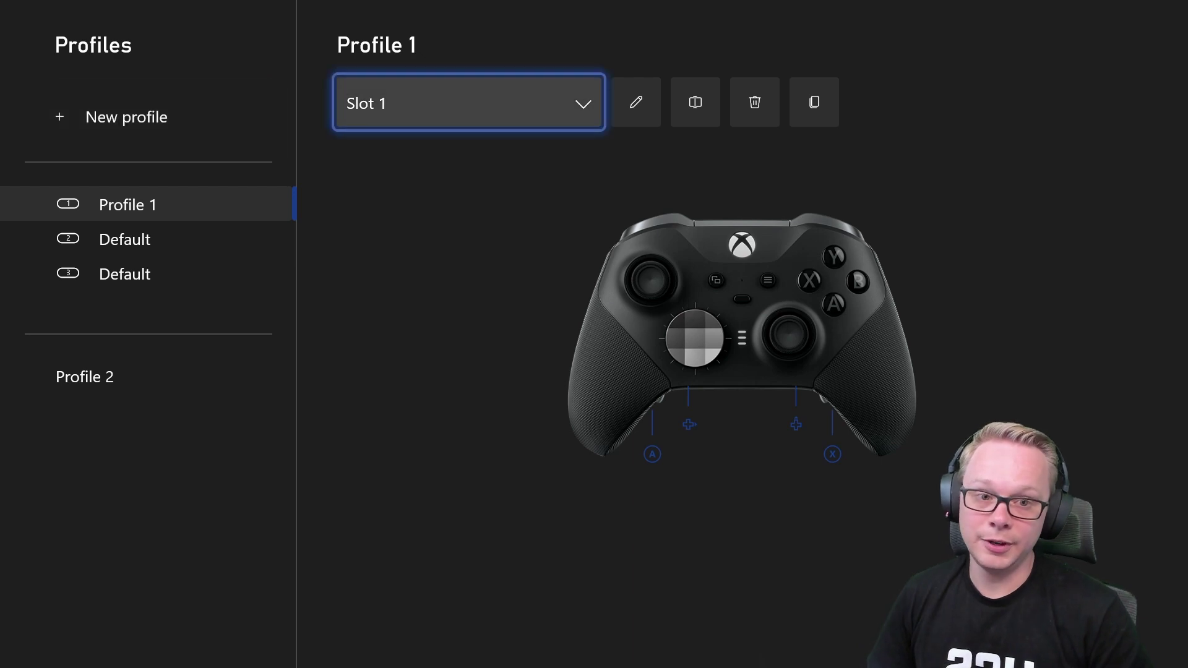
pyautogui.press('Right')
pyautogui.press('Left')
pyautogui.press('Left')
pyautogui.press('Right')
pyautogui.press('Left')
pyautogui.press('Down')
pyautogui.press('Up')
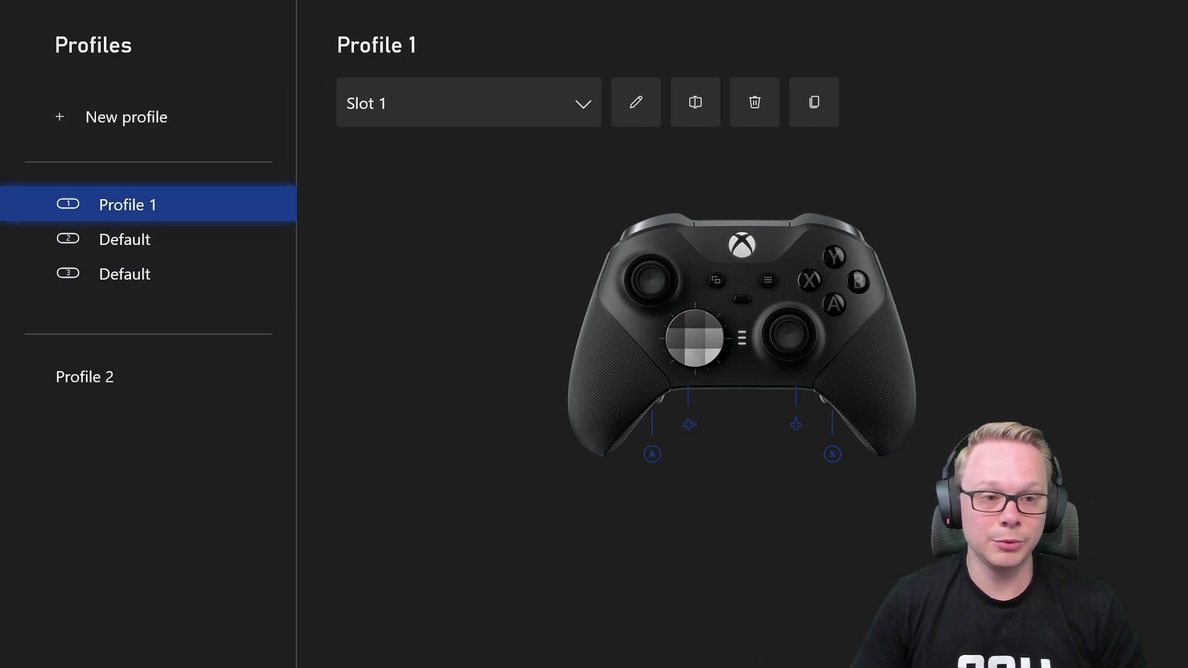
pyautogui.press('Right')
pyautogui.press('Right')
pyautogui.press('Left')
pyautogui.press('Right')
pyautogui.press('Return')
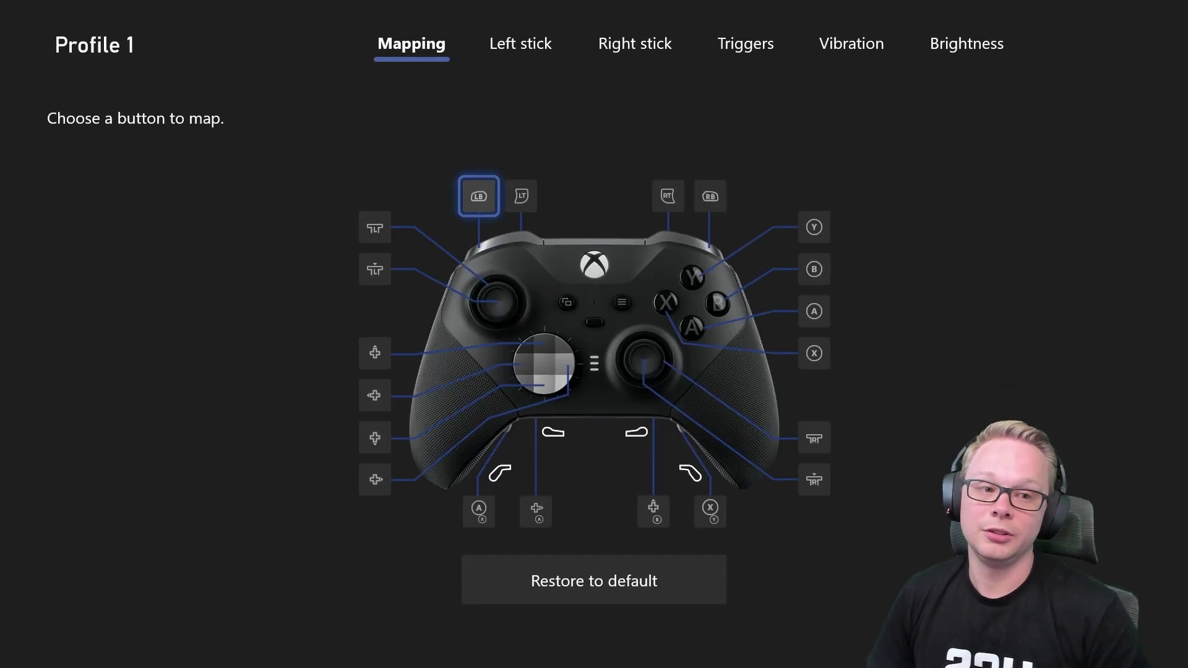
# Step: Show Profile 1's Left stick settings: Primary, Default curve, Axis-independent calculation
pyautogui.press('Right')
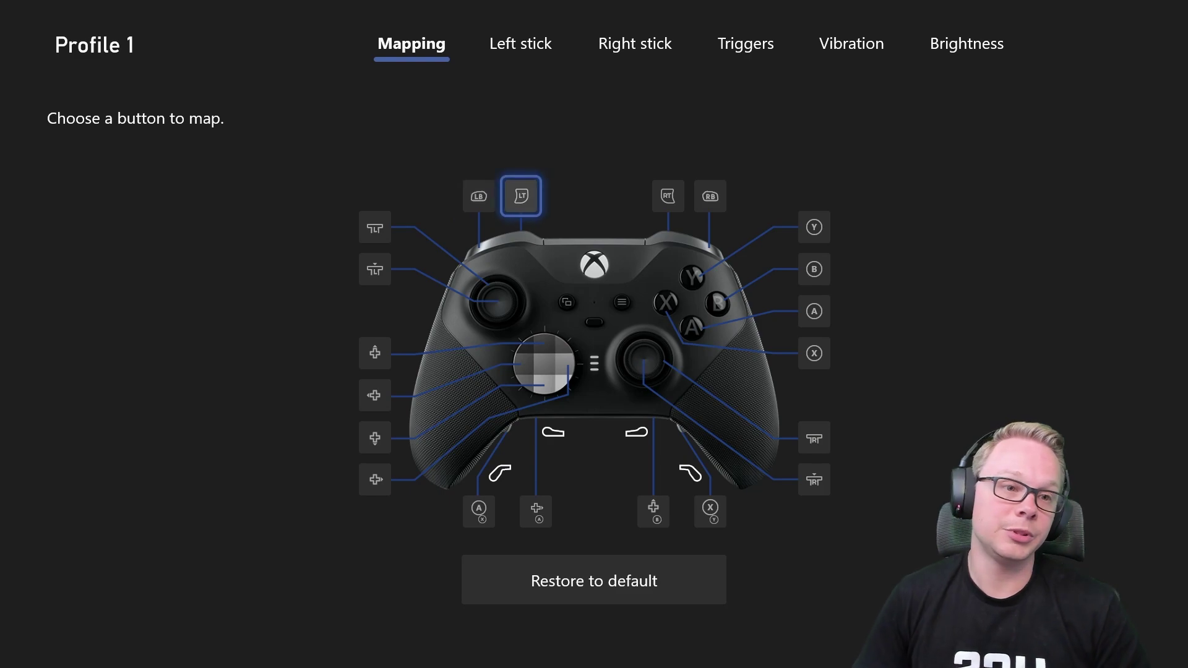
pyautogui.press('Up')
pyautogui.press('Right')
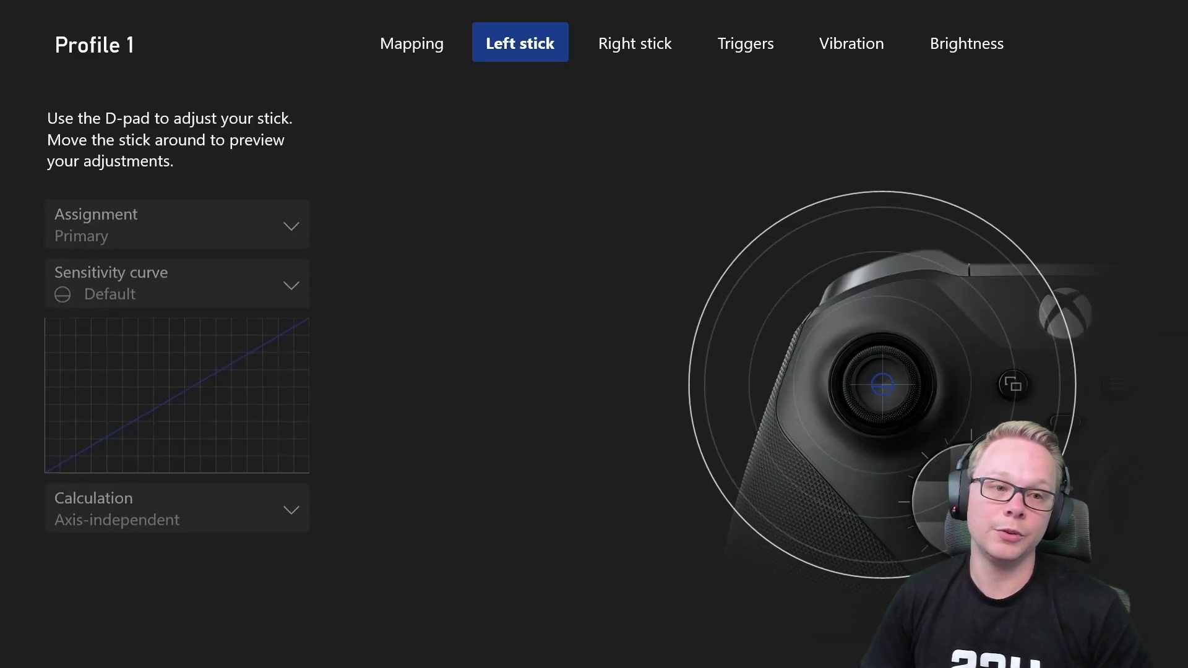
pyautogui.press('Left')
pyautogui.press('Right')
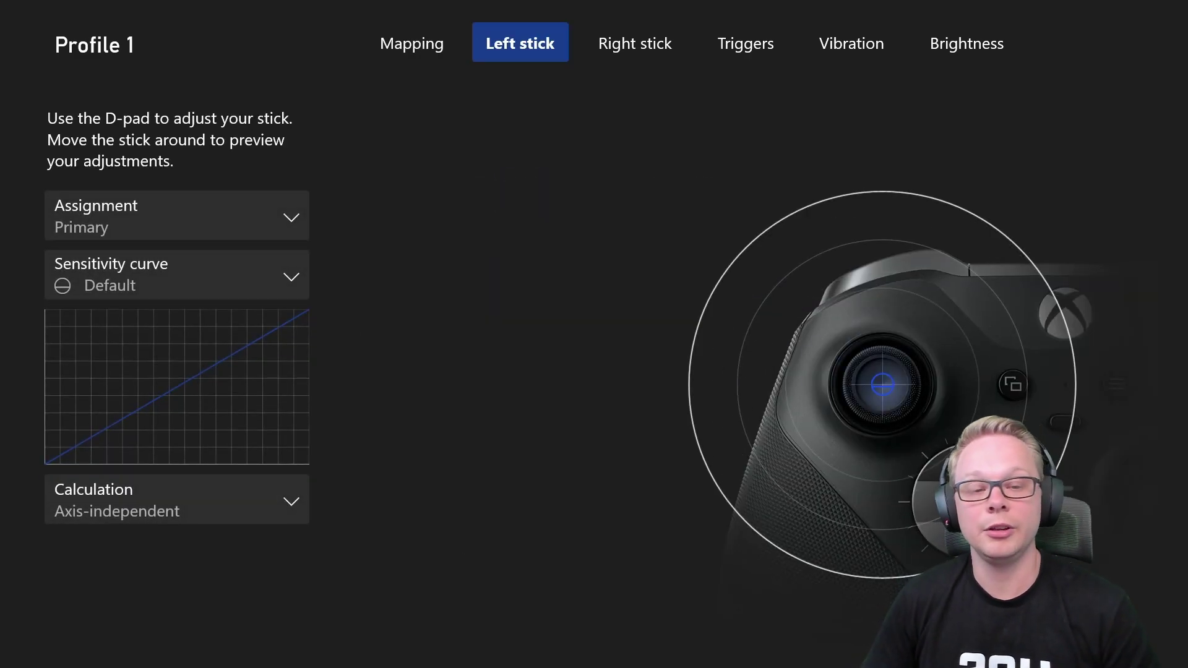
pyautogui.press('Down')
pyautogui.press('Down')
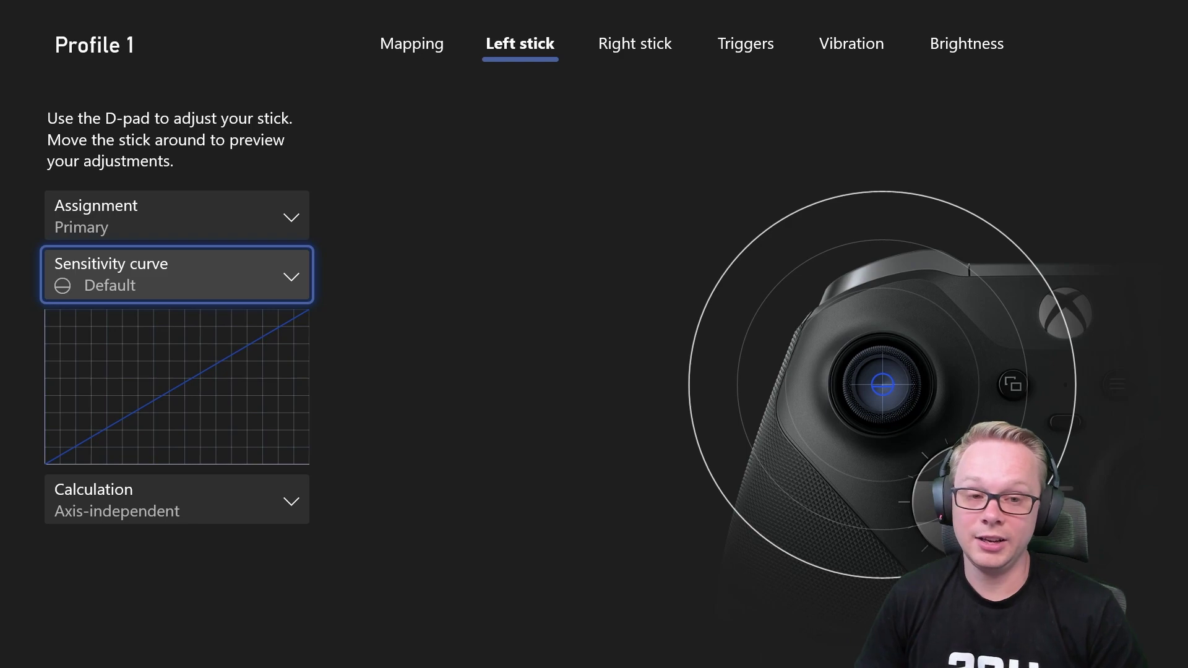
pyautogui.press('Return')
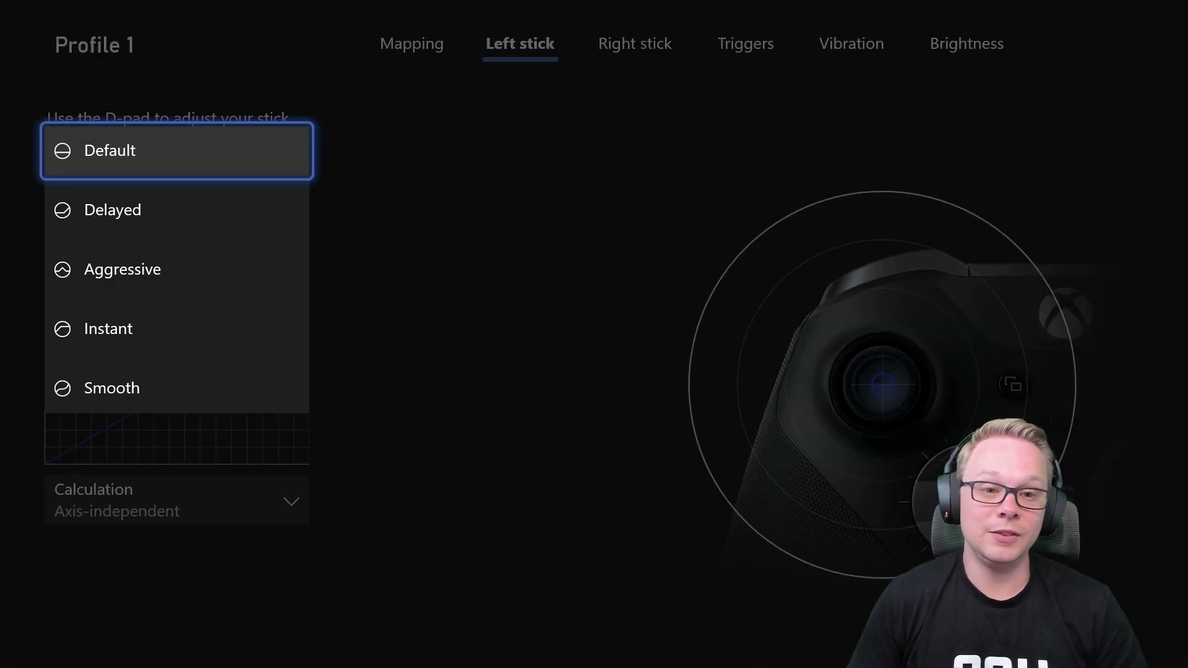
pyautogui.press('Down')
pyautogui.press('Up')
pyautogui.press('Down')
pyautogui.press('Up')
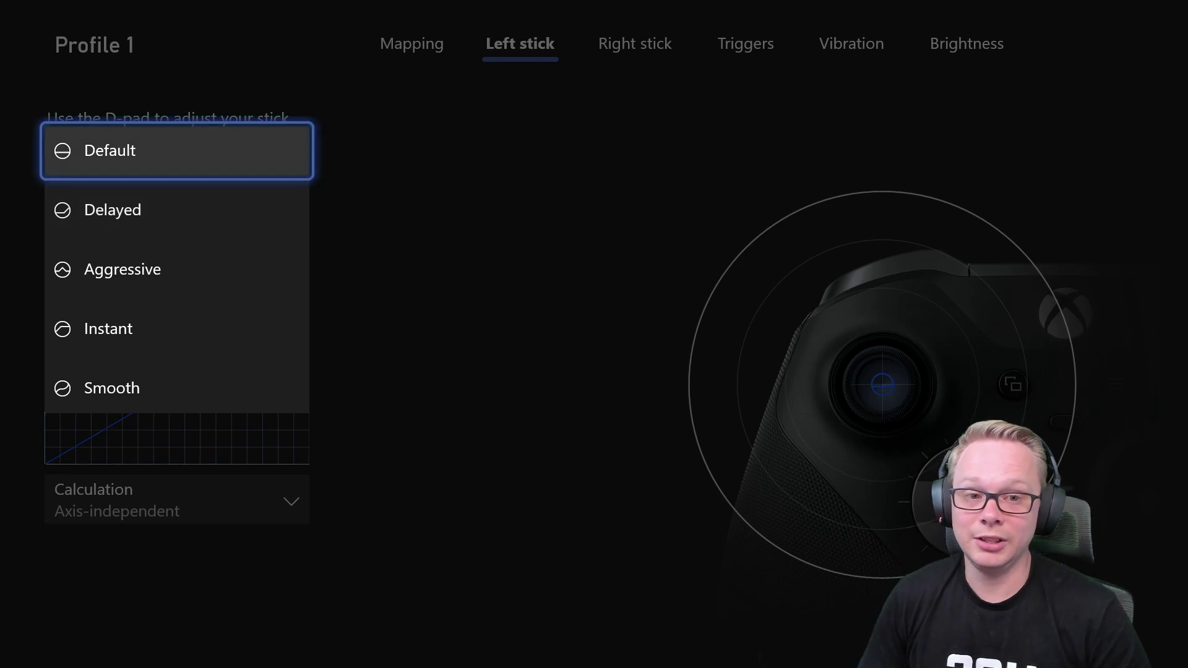
pyautogui.press('Return')
pyautogui.press('Down')
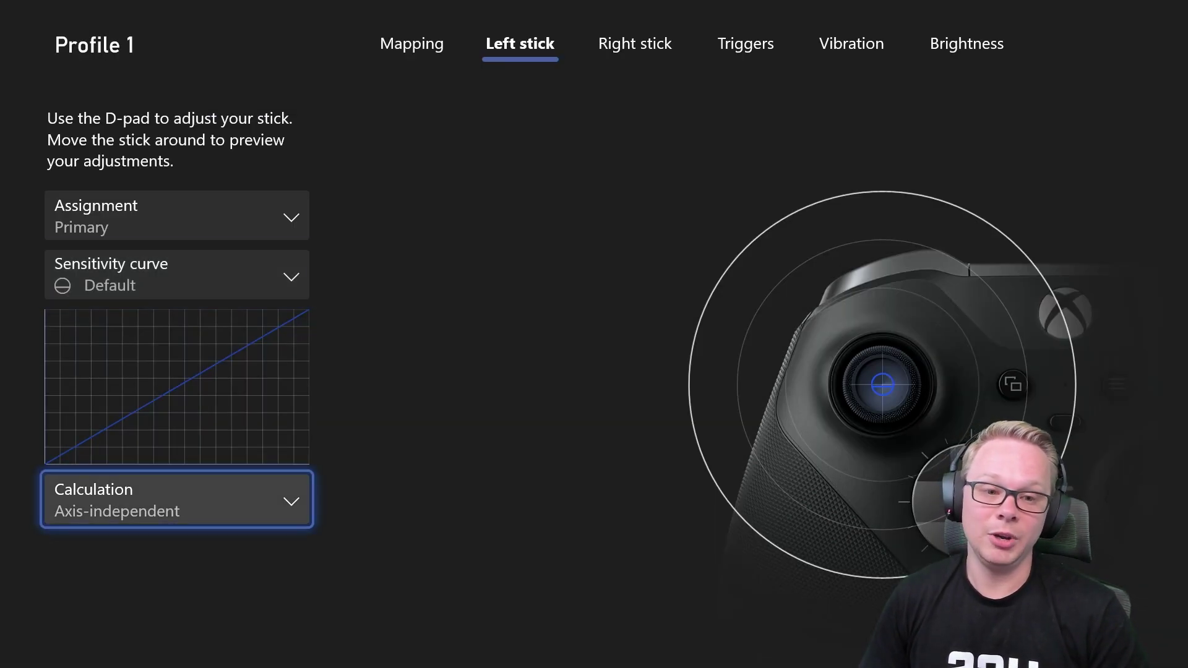
pyautogui.press('Return')
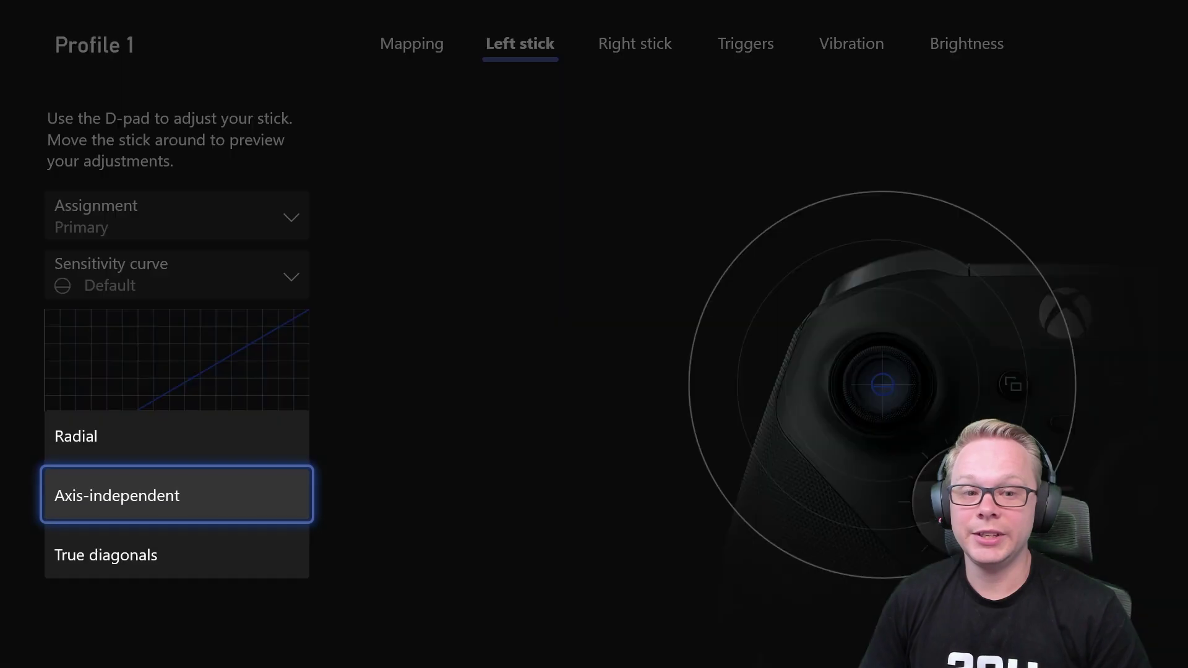
pyautogui.press('Down')
pyautogui.press('Up')
pyautogui.press('Up')
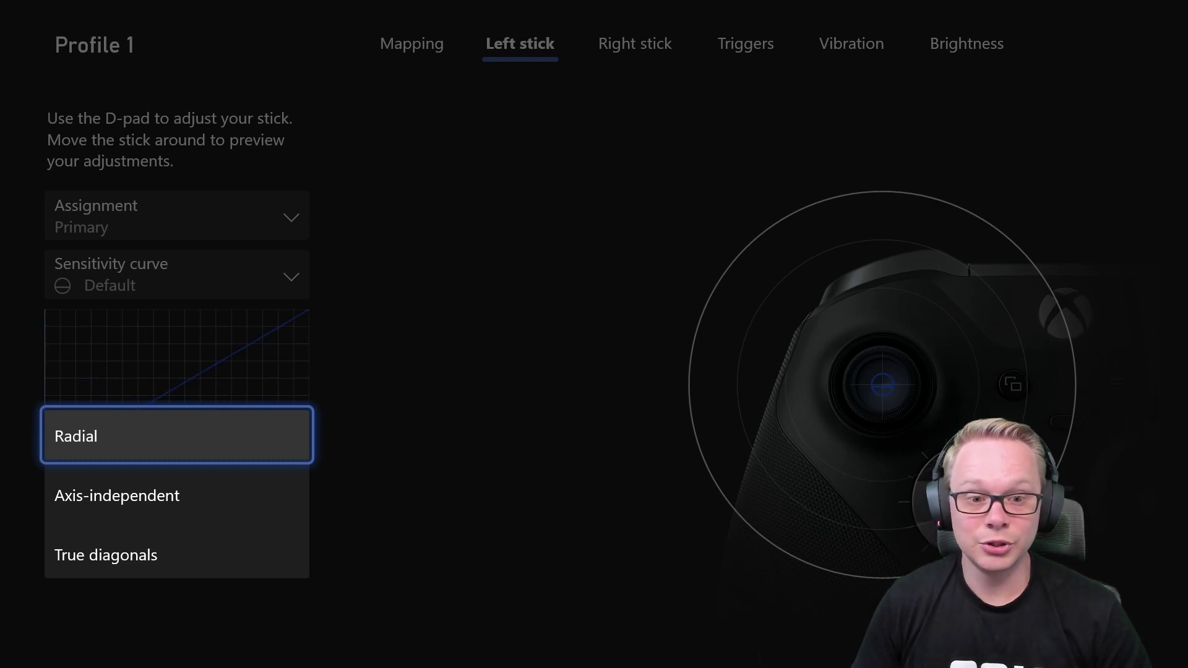
pyautogui.press('Down')
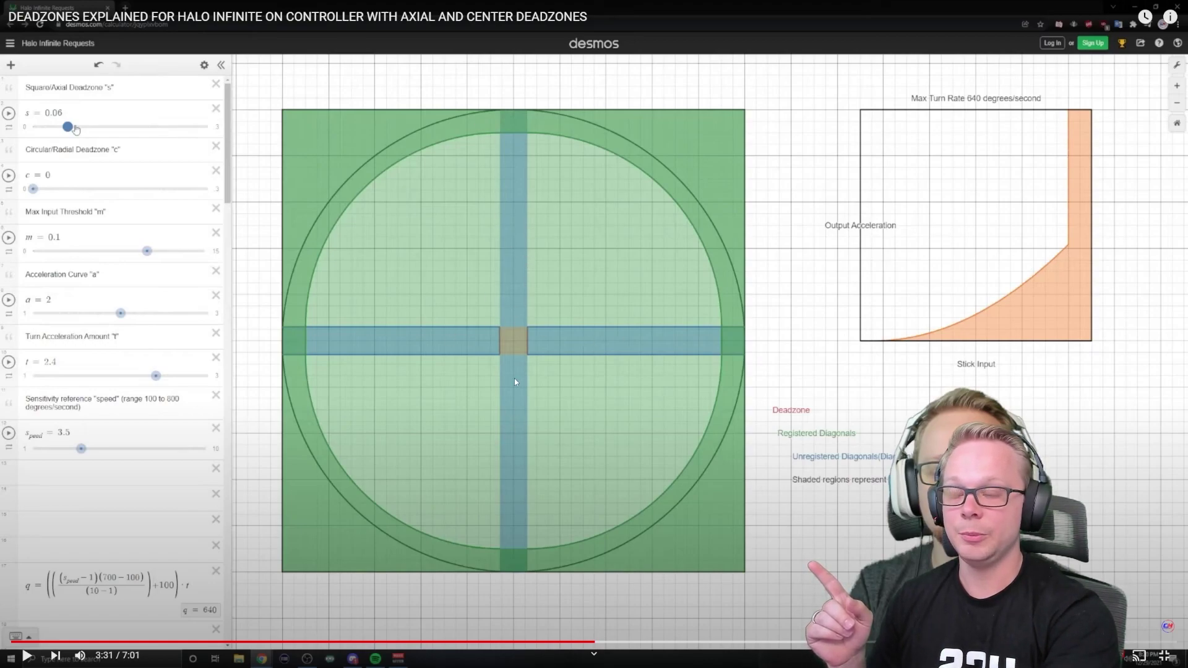
# Step: Seek the deadzones explainer video back to 2:31 on the progress bar
pyautogui.click(430, 642)
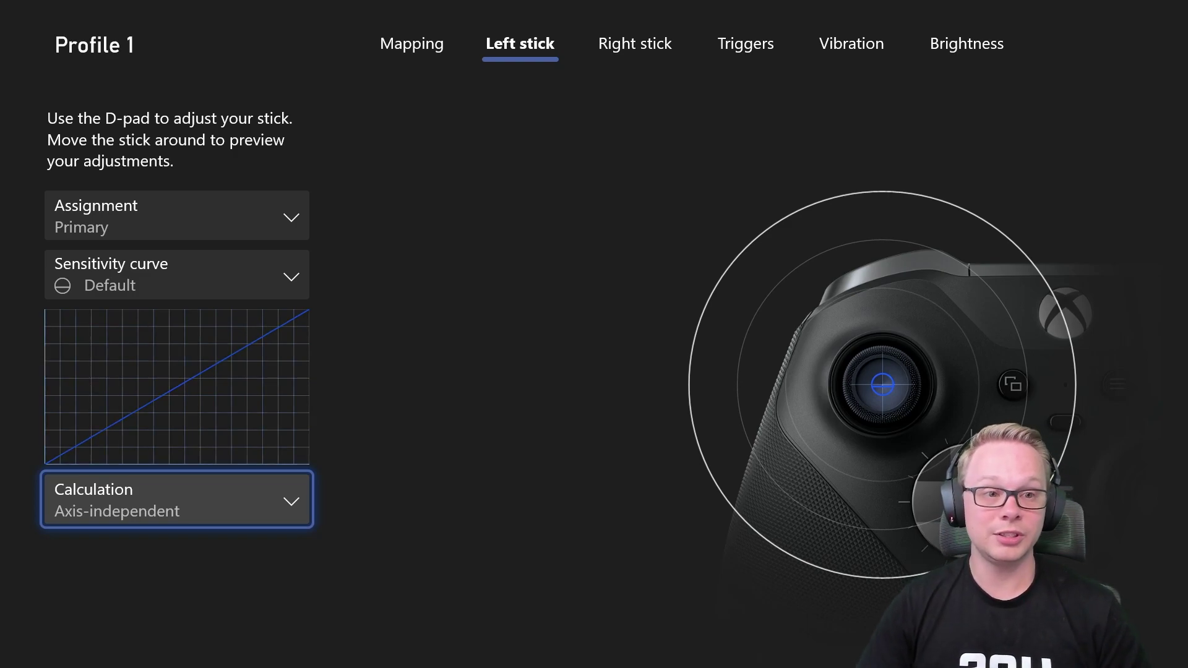
# Step: Check the Right stick's Default sensitivity curve and Axis-independent calculation in Profile 1
pyautogui.press('Right')
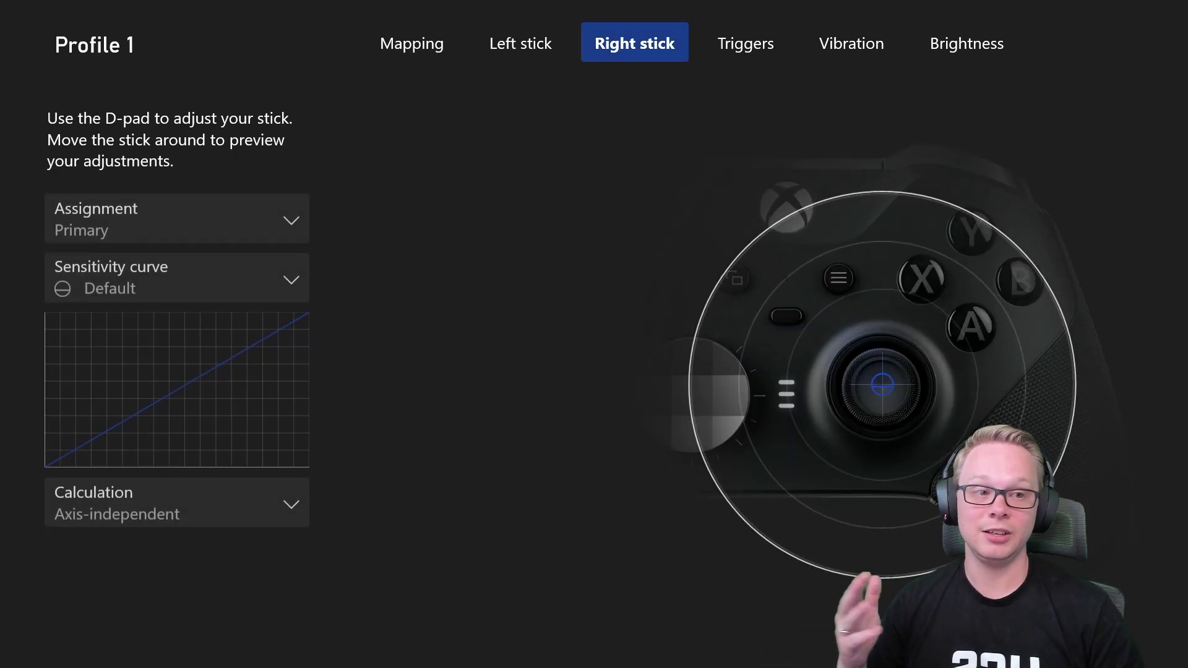
pyautogui.press('Down')
pyautogui.press('Down')
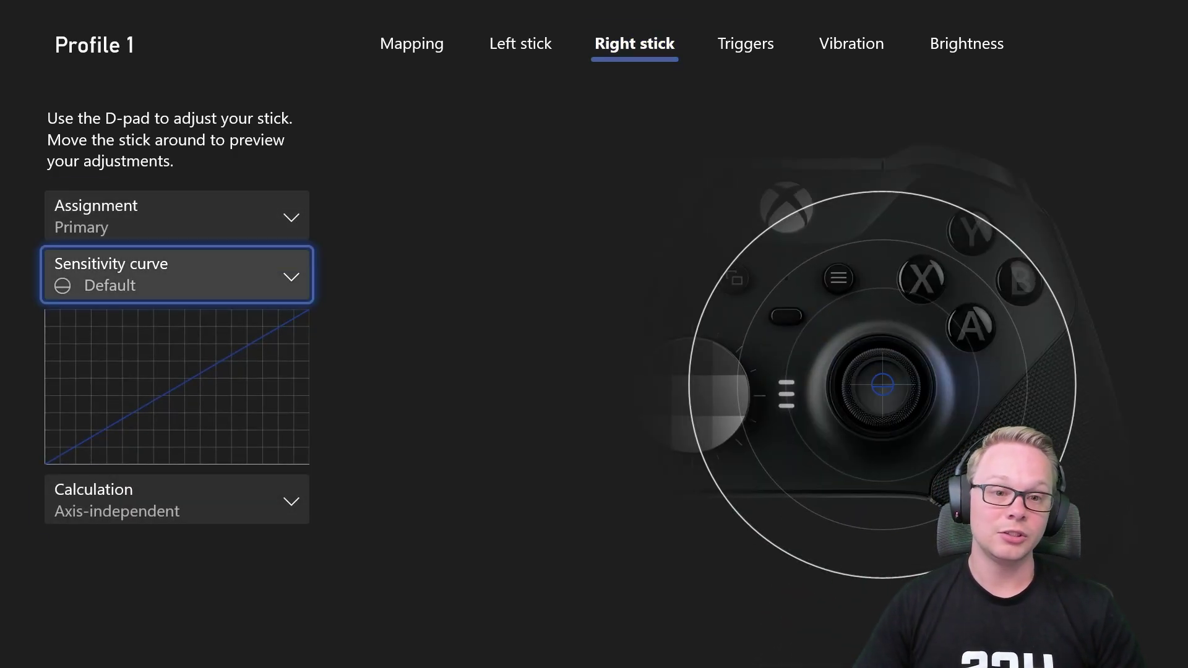
pyautogui.press('Down')
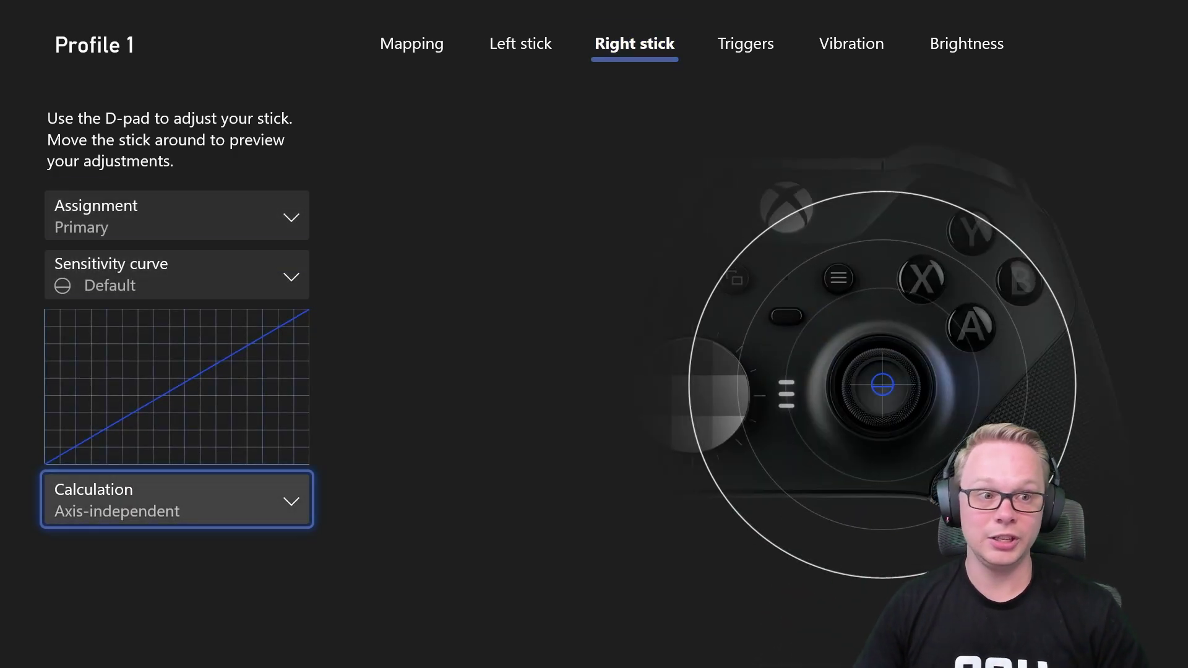
# Step: Look over the Triggers, Vibration and Brightness tabs, then head back toward Left stick
pyautogui.hotkey('ctrl', 'Tab')
pyautogui.hotkey('ctrl', 'Tab')
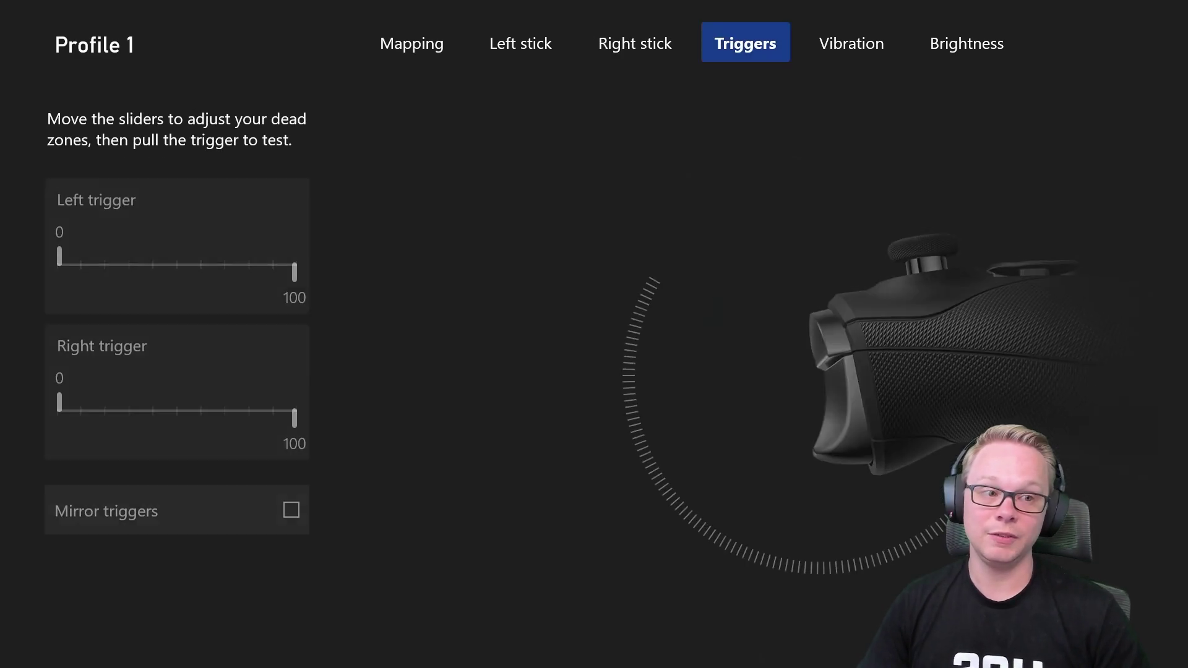
pyautogui.hotkey('ctrl', 'Tab')
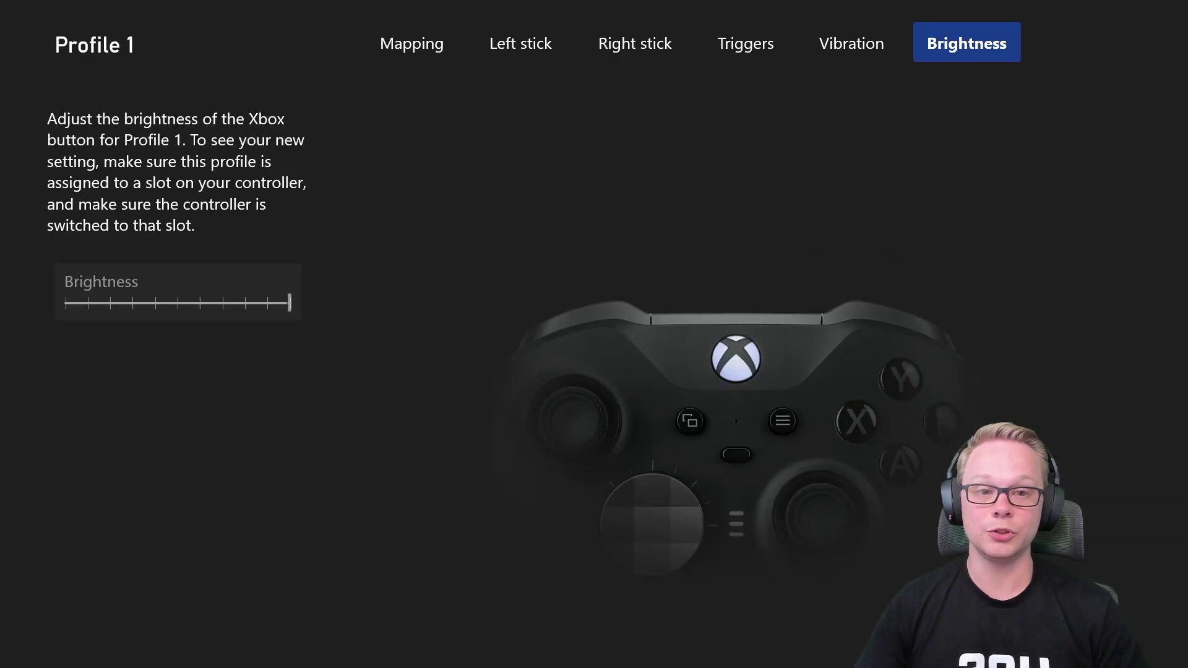
pyautogui.hotkey('ctrl', 'shift', 'Tab')
pyautogui.hotkey('ctrl', 'shift', 'Tab')
pyautogui.hotkey('ctrl', 'shift', 'Tab')
pyautogui.hotkey('ctrl', 'shift', 'Tab')
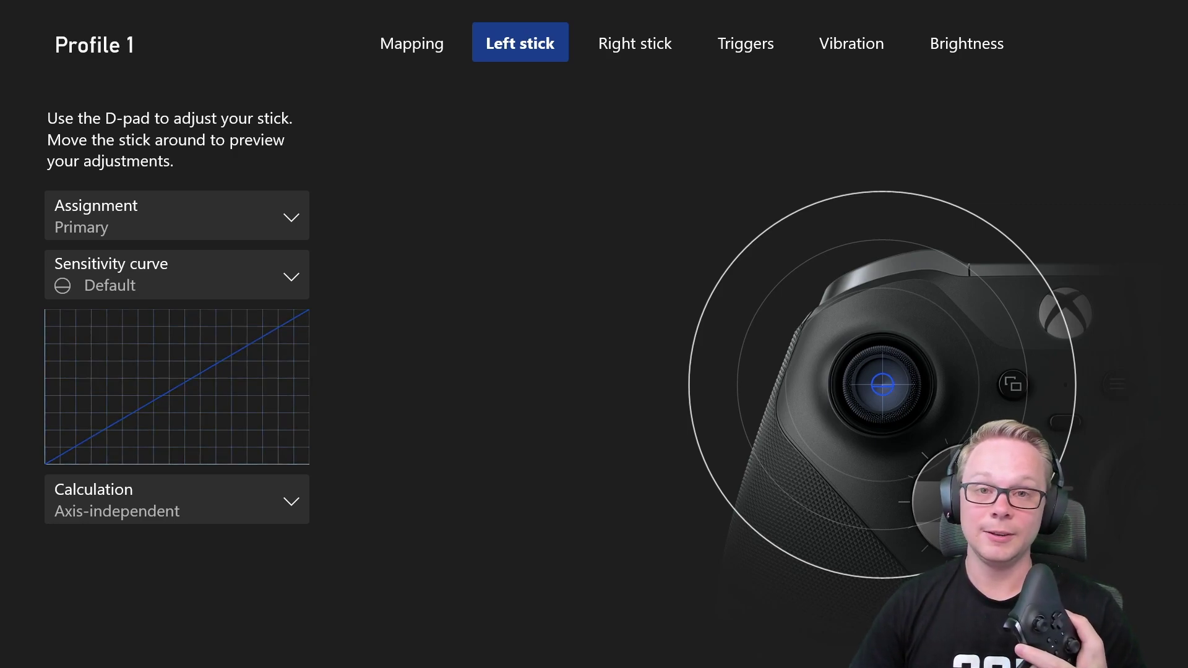
pyautogui.press('Left')
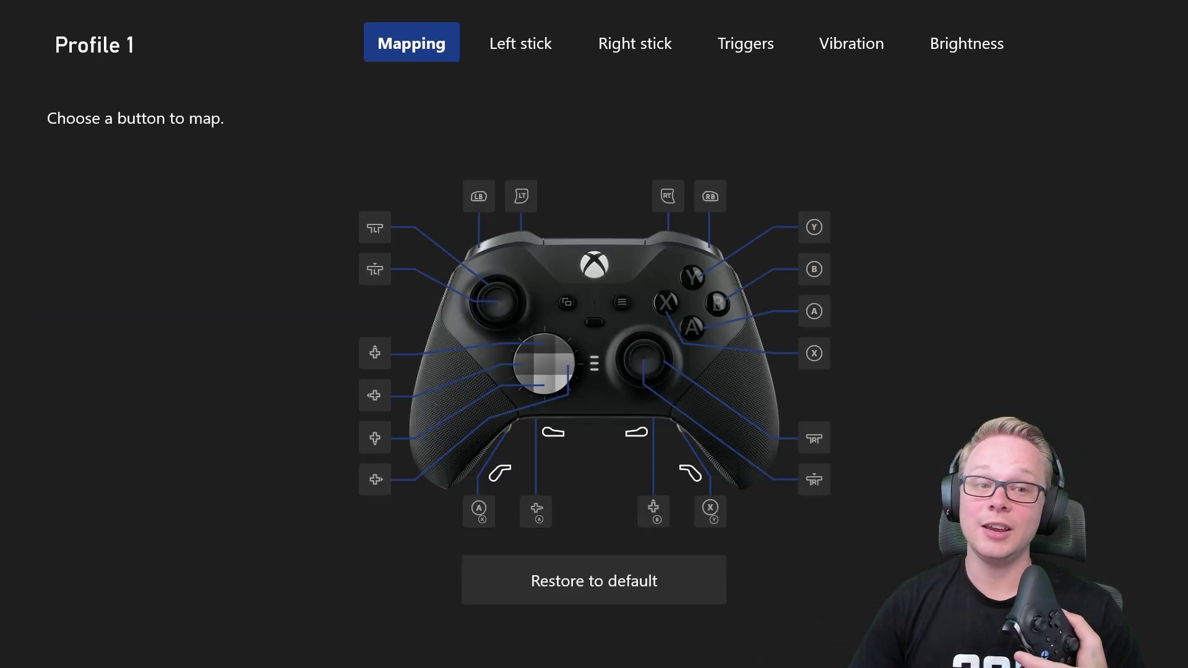
pyautogui.press('Right')
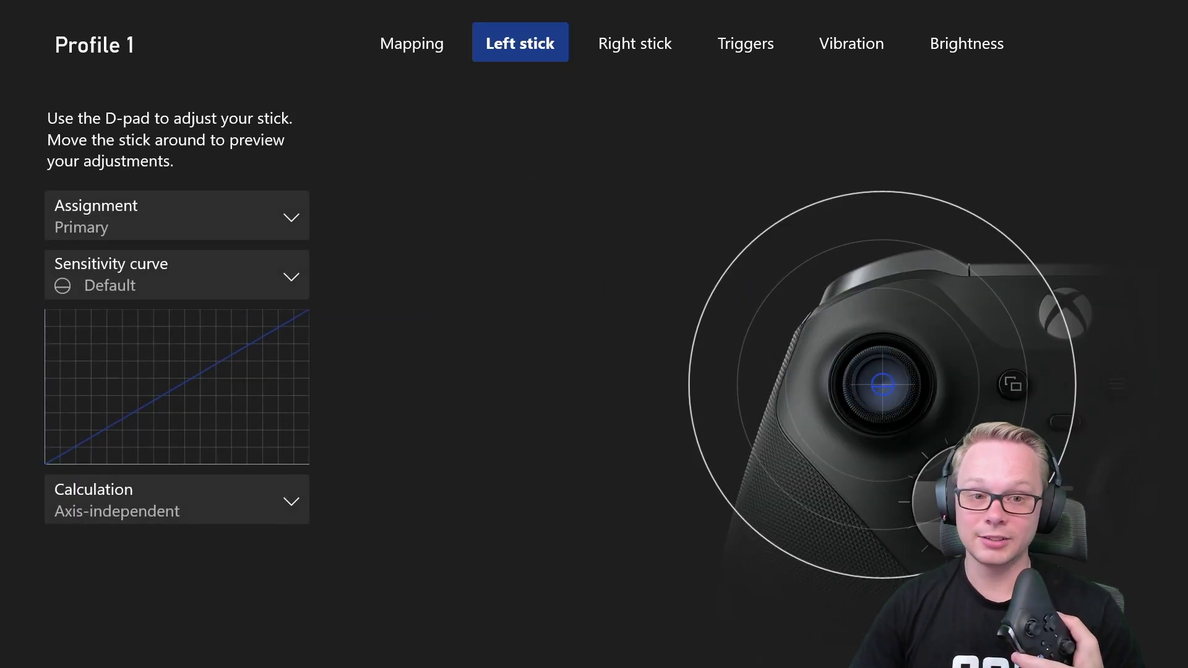